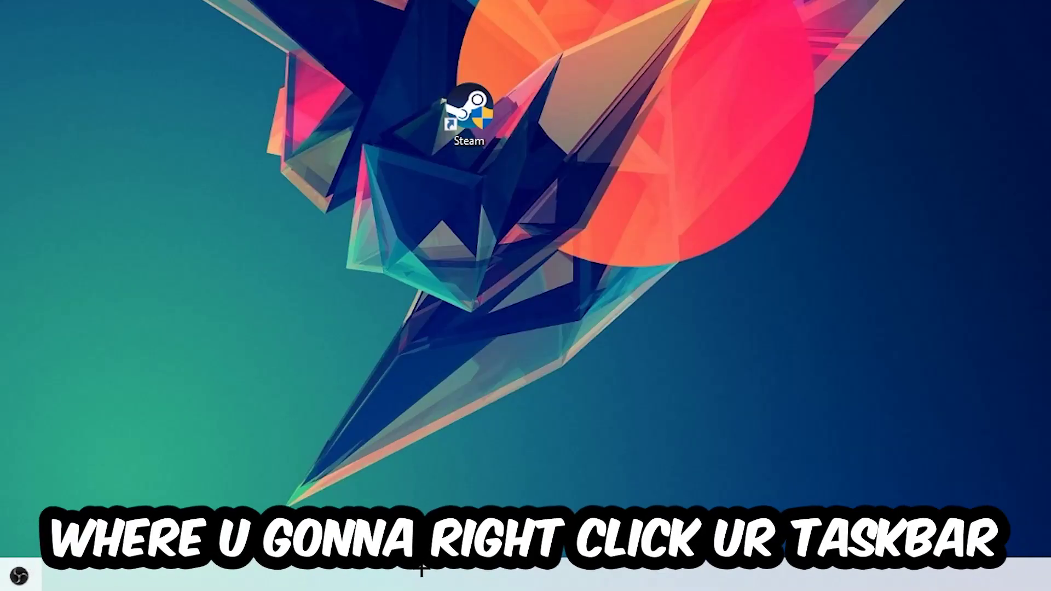
# Step: Open Task Manager from the taskbar, review processes maximized, then close it
pyautogui.rightClick(567, 580)
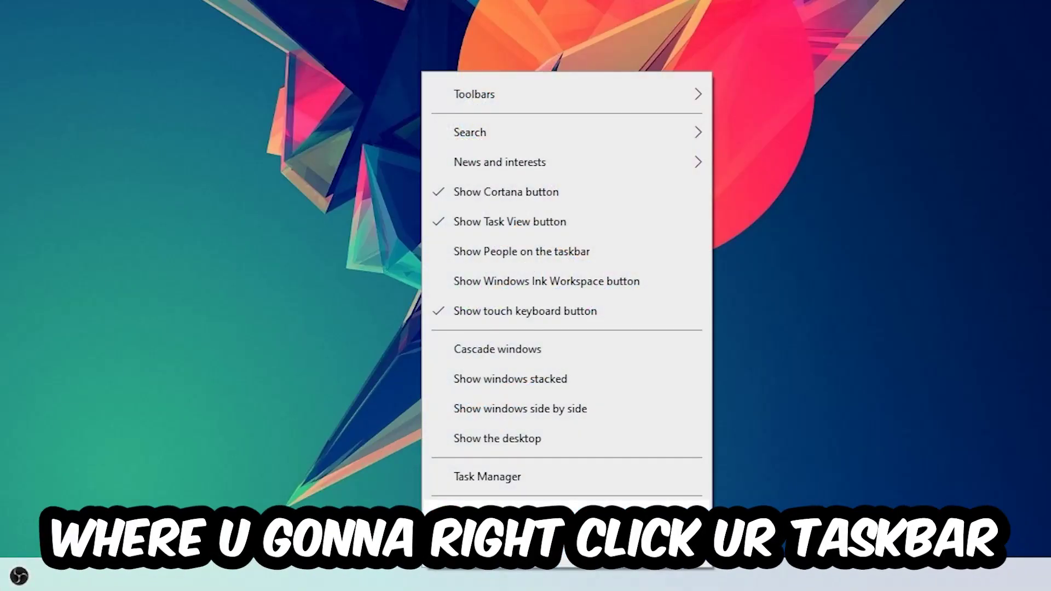
pyautogui.click(488, 476)
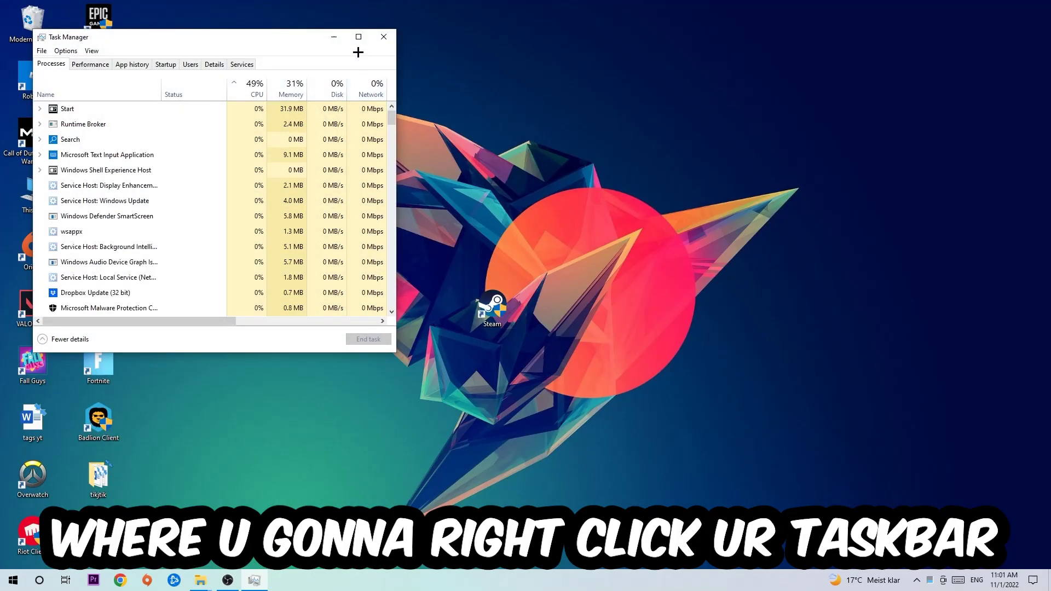
pyautogui.doubleClick(366, 57)
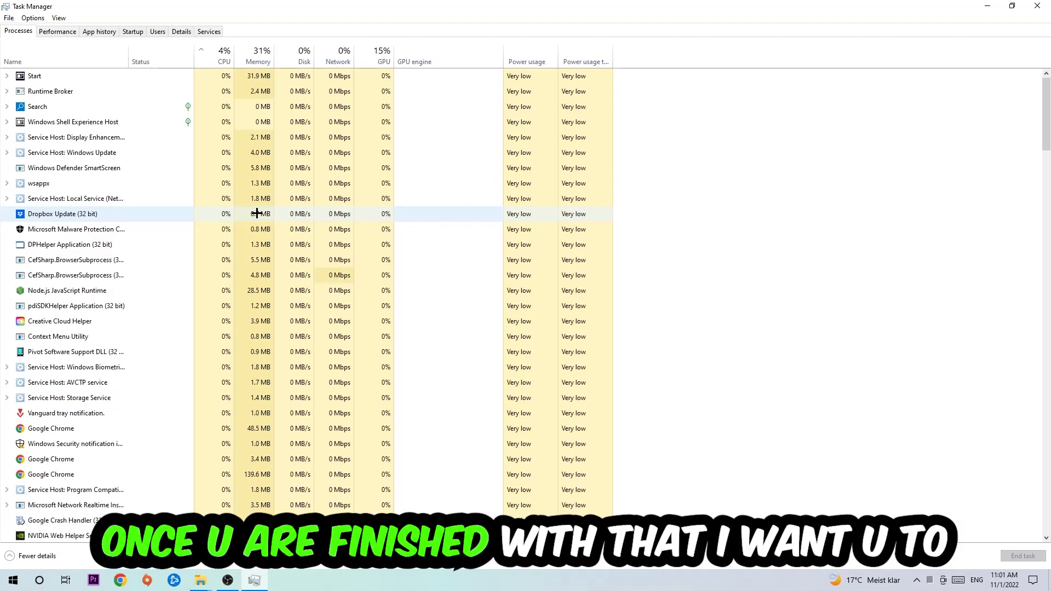
pyautogui.click(1036, 6)
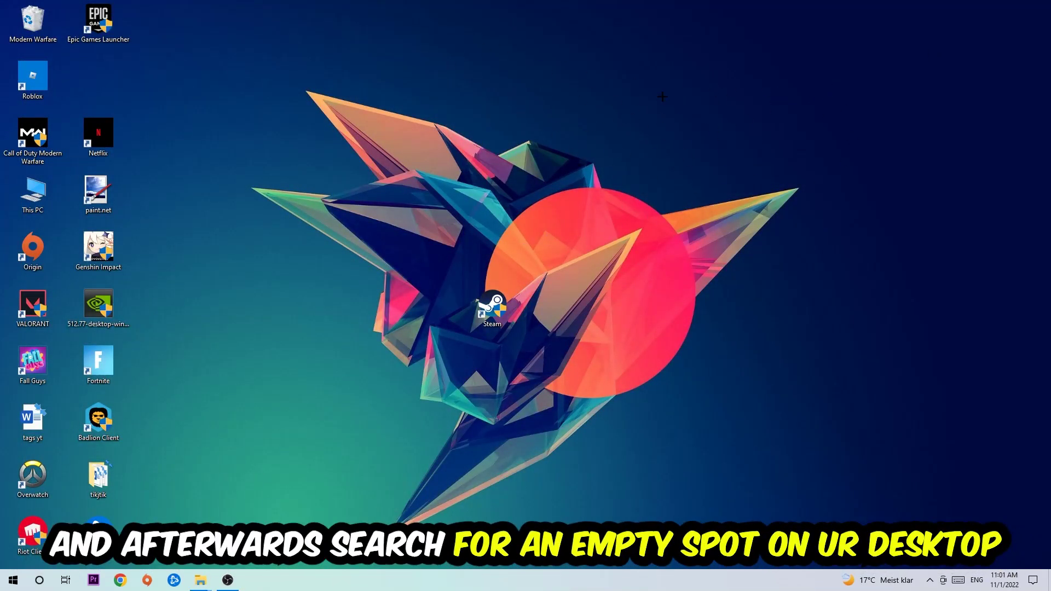
# Step: Bring up the desktop context menu containing Display settings
pyautogui.rightClick(680, 159)
pyautogui.moveTo(452, 119)
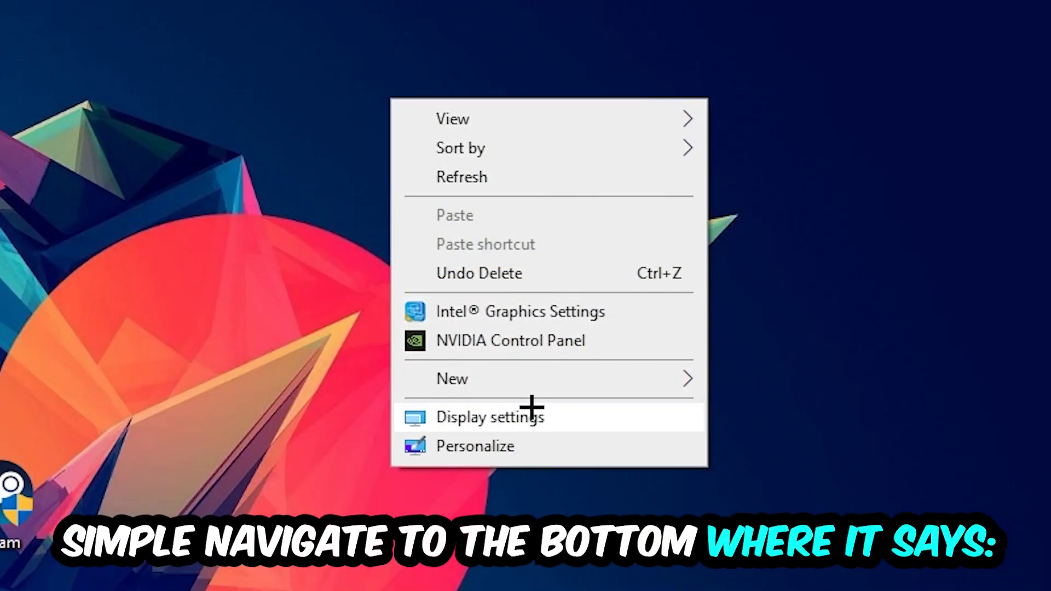
# Step: In Display settings, keep scale at 100% and resolution at 1920 × 1080
pyautogui.click(532, 416)
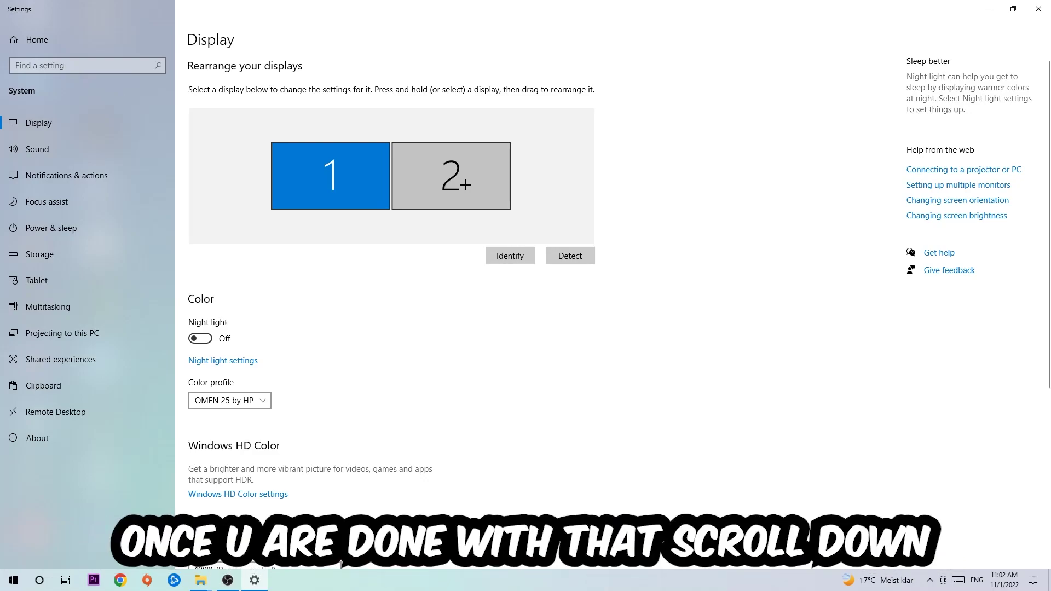
pyautogui.scroll(-4, 465, 185)
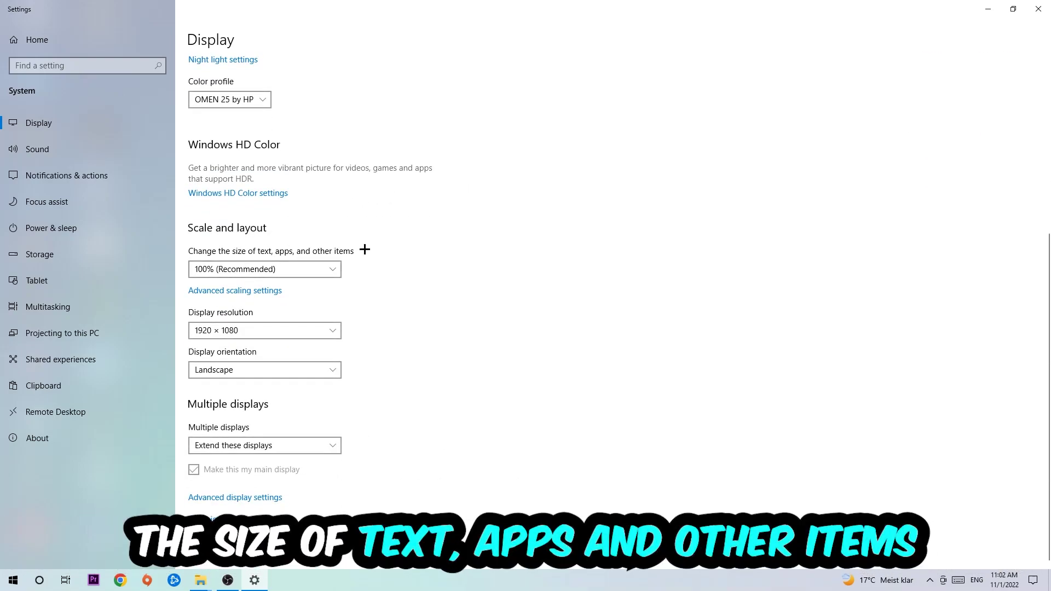
pyautogui.click(329, 269)
pyautogui.click(407, 215)
pyautogui.click(305, 329)
pyautogui.click(356, 287)
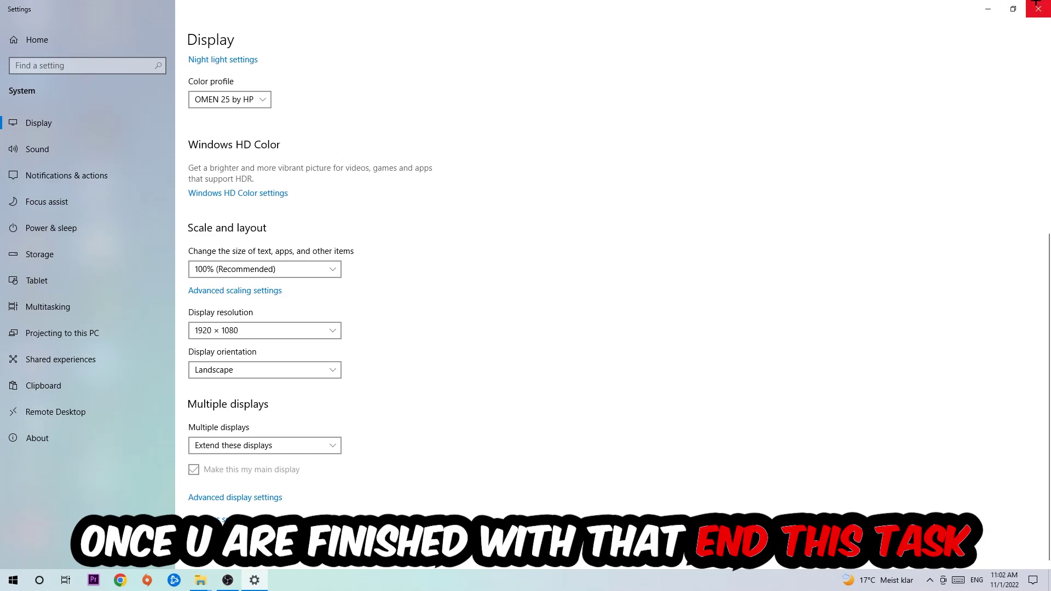
# Step: Close Display settings and reach Windows Update via Start, Settings, Update & Security
pyautogui.click(1037, 9)
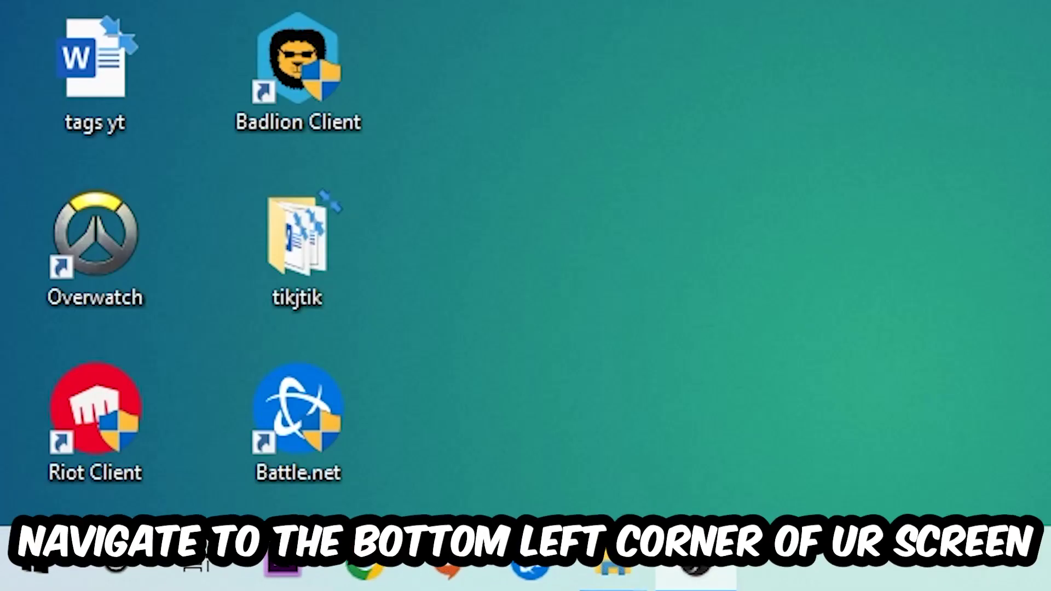
pyautogui.click(33, 571)
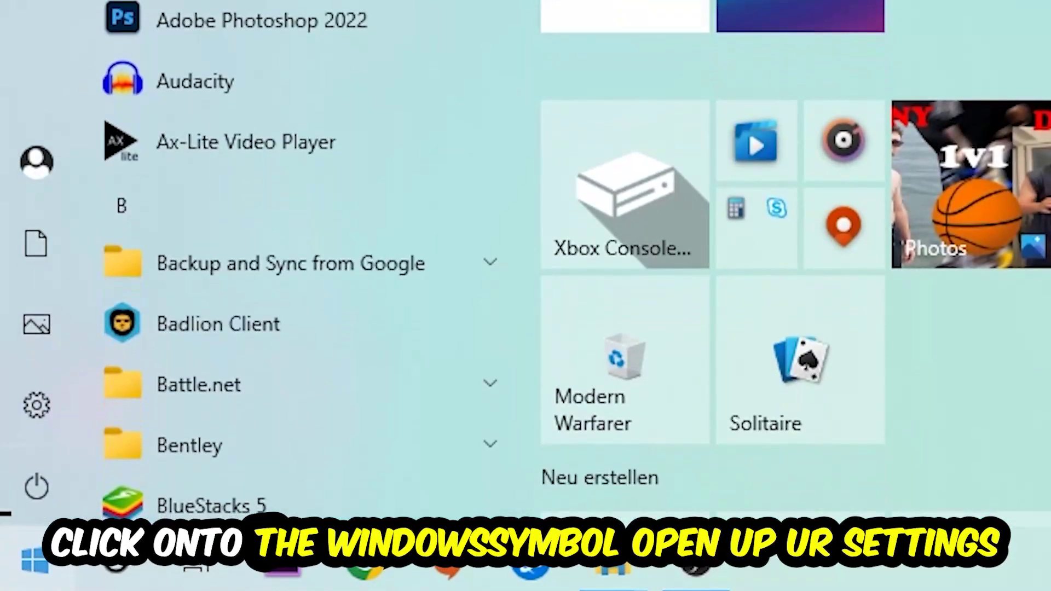
pyautogui.click(37, 405)
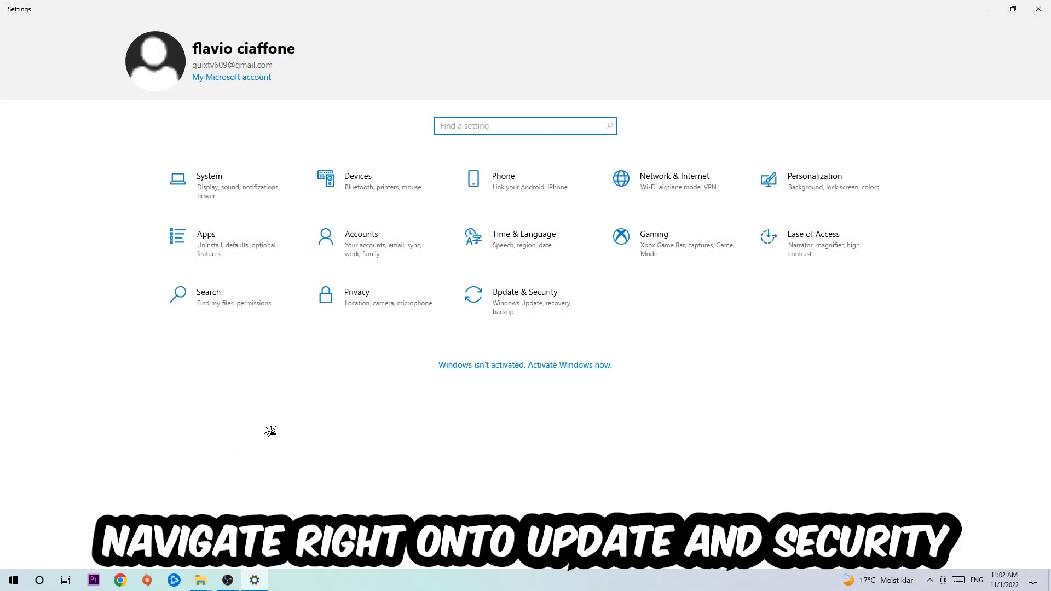
pyautogui.click(493, 300)
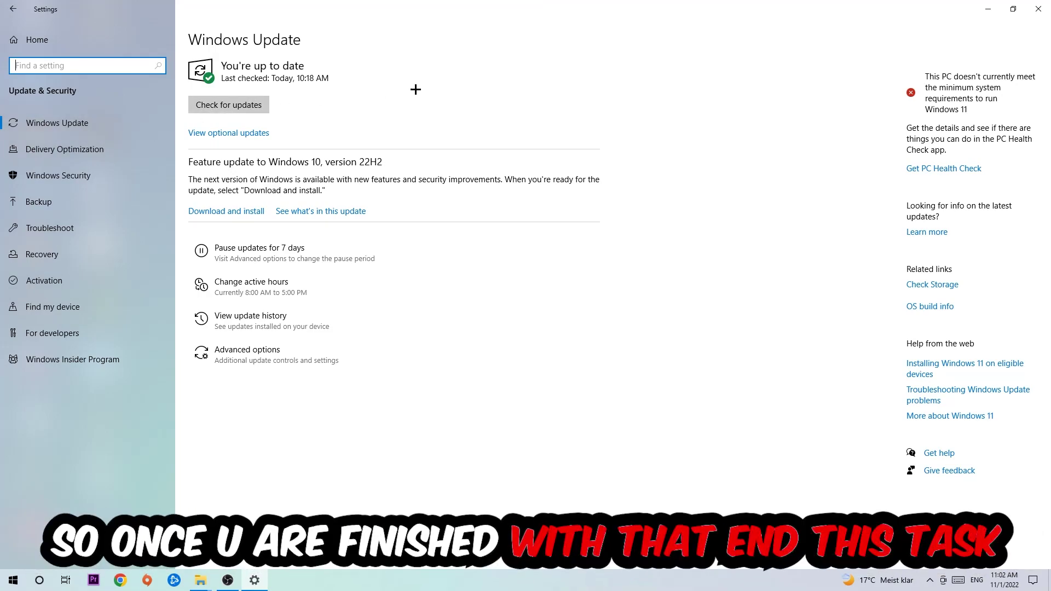
# Step: Close Settings and move the NVIDIA 512.77 driver installer to the desktop centre
pyautogui.click(1039, 9)
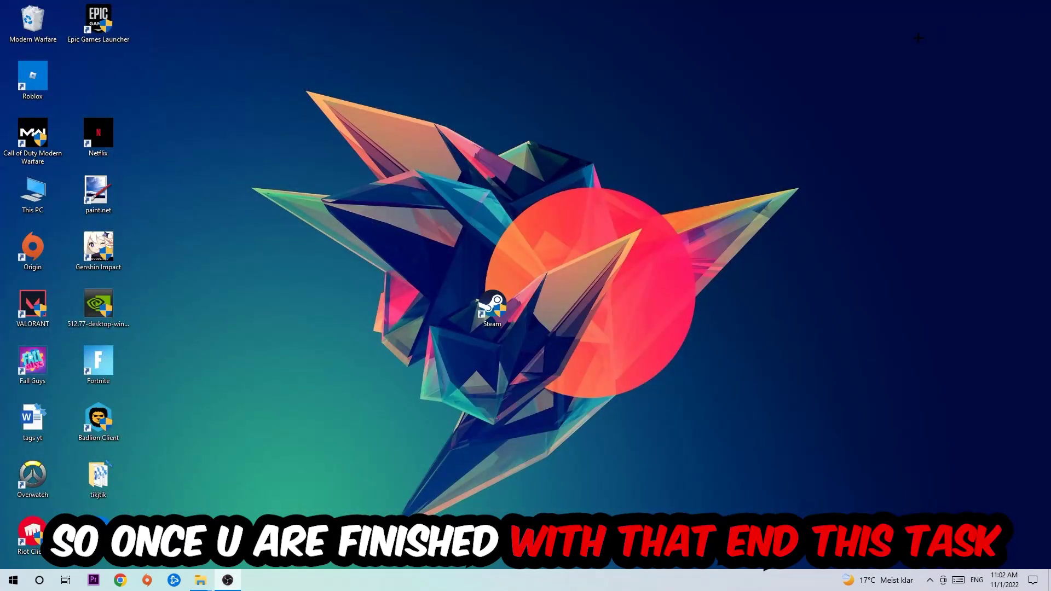
pyautogui.moveTo(99, 306)
pyautogui.mouseDown()
pyautogui.moveTo(559, 197)
pyautogui.moveTo(427, 197)
pyautogui.mouseUp()
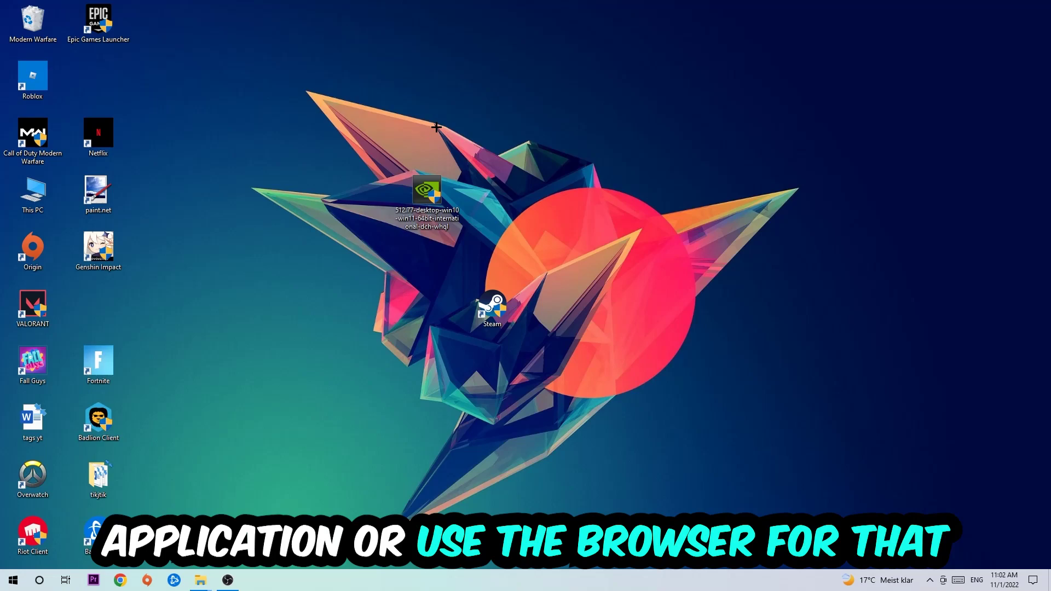